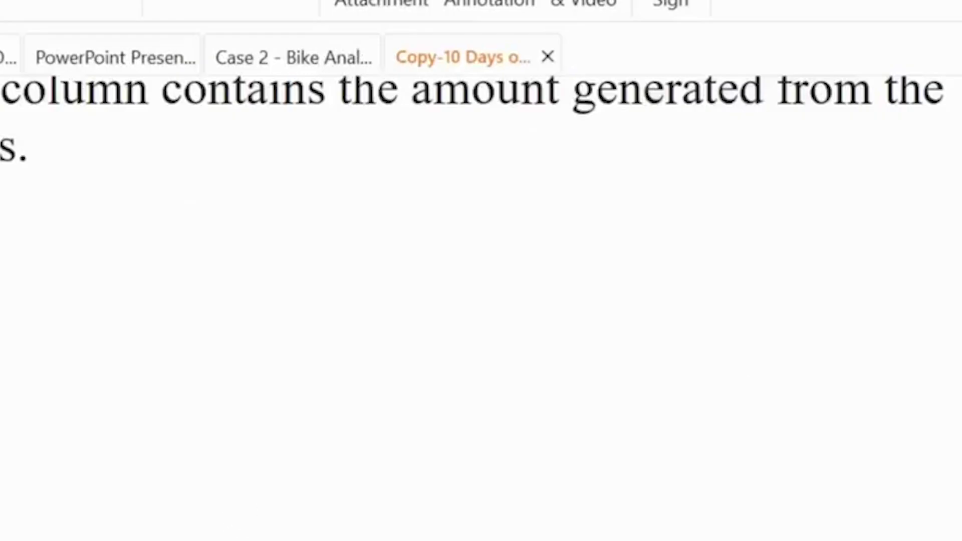
# - Look over the Case 2 bike analysis report, then return to the project brief document
pyautogui.scroll(5, 481, 250)
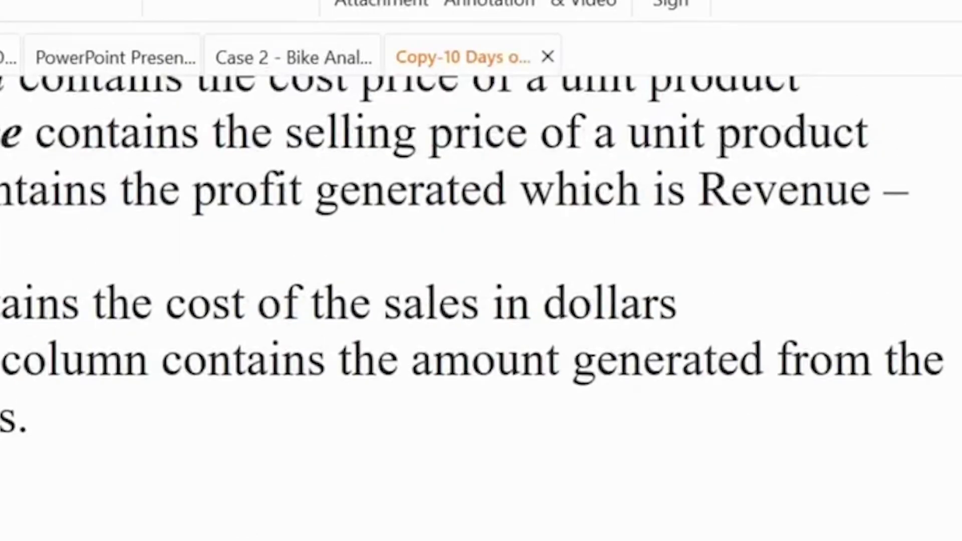
pyautogui.scroll(8, 237, 261)
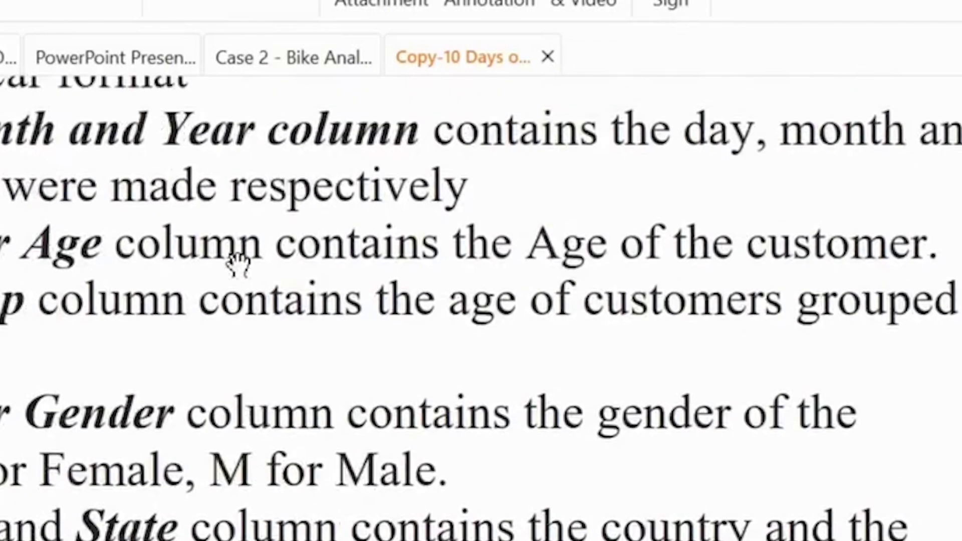
pyautogui.scroll(4, 237, 261)
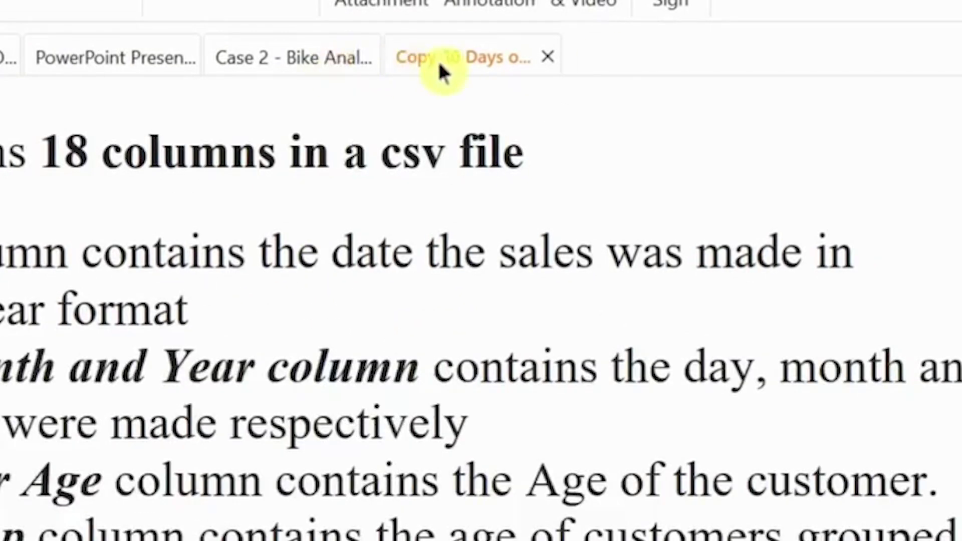
pyautogui.click(303, 65)
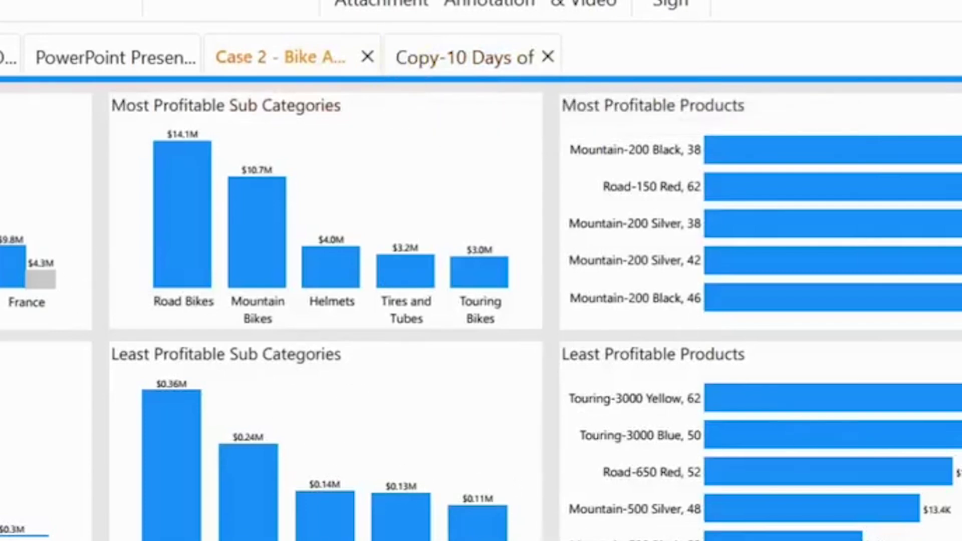
pyautogui.click(465, 58)
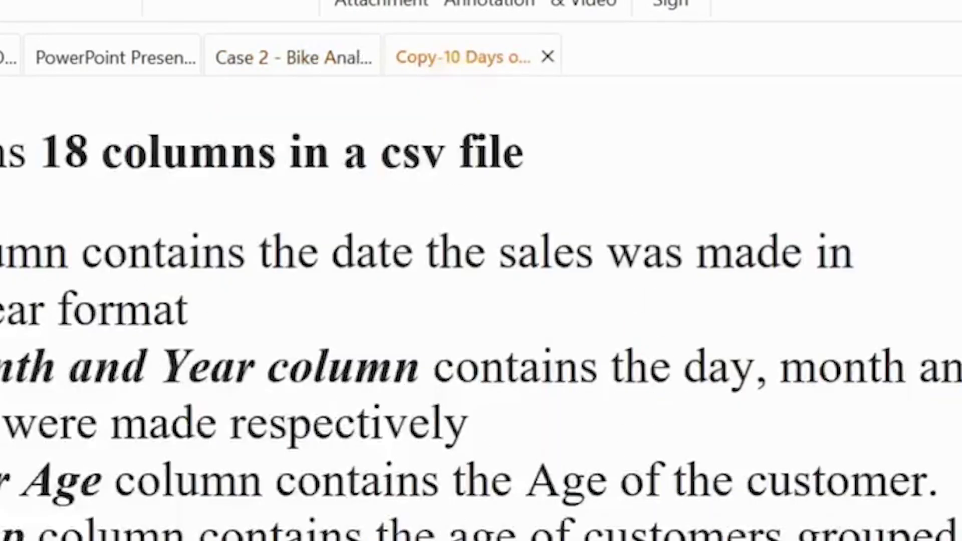
# - Scroll through the report, then show and hide the missing-values check code
pyautogui.scroll(-5, 481, 301)
pyautogui.scroll(10, 481, 301)
pyautogui.scroll(-8, 481, 301)
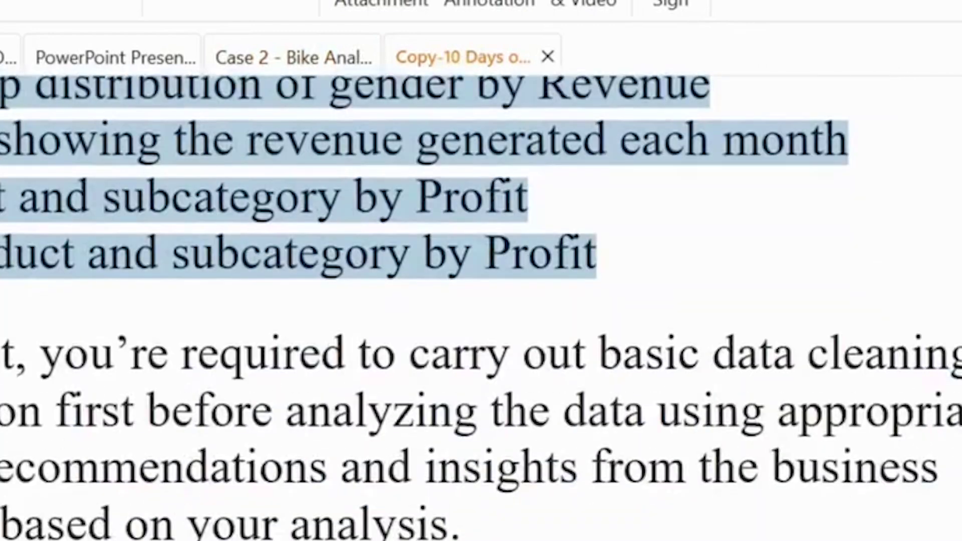
pyautogui.scroll(1, 481, 300)
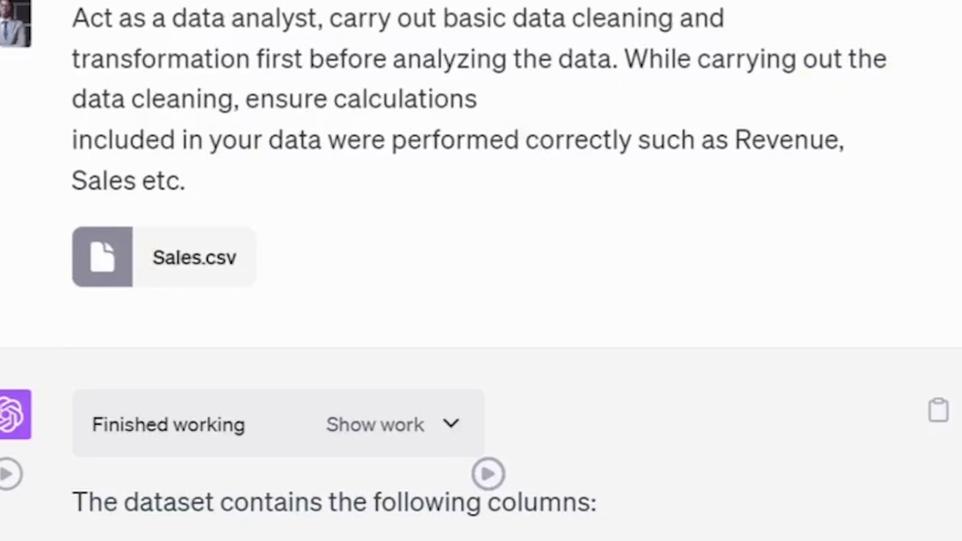
pyautogui.scroll(-10, 481, 271)
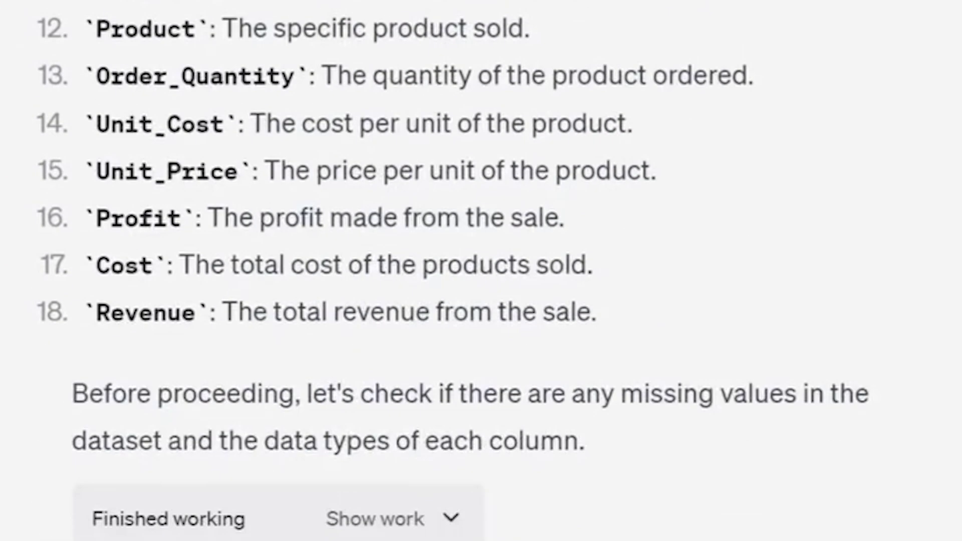
pyautogui.scroll(-8, 481, 271)
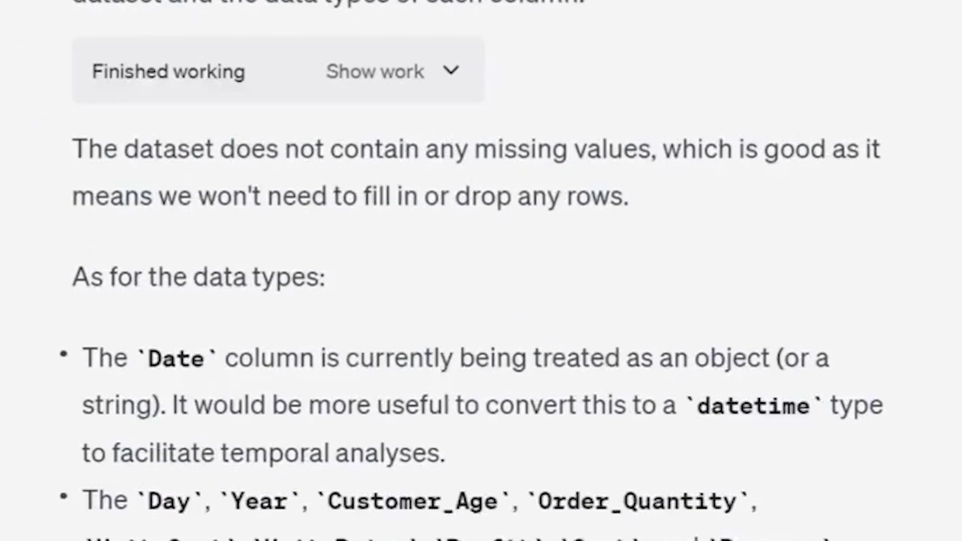
pyautogui.click(444, 86)
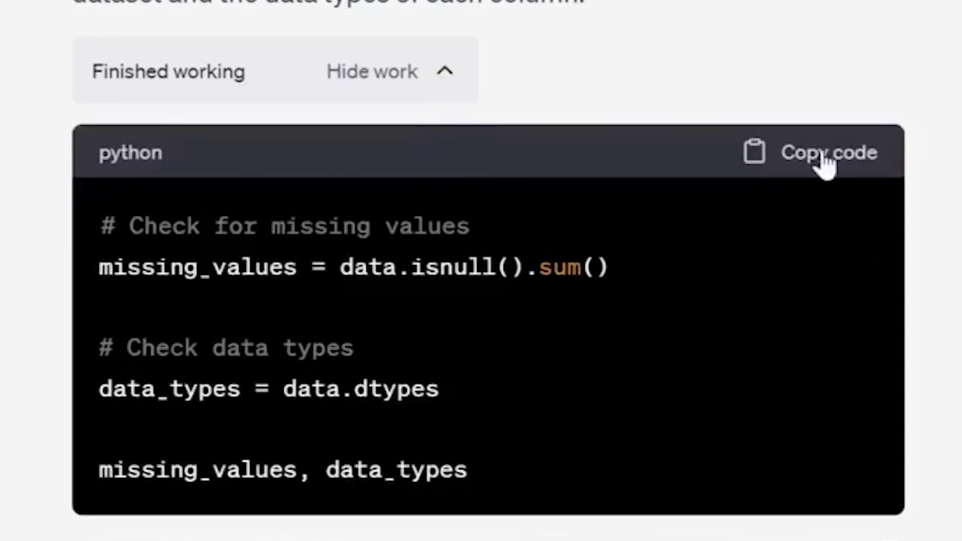
pyautogui.click(450, 76)
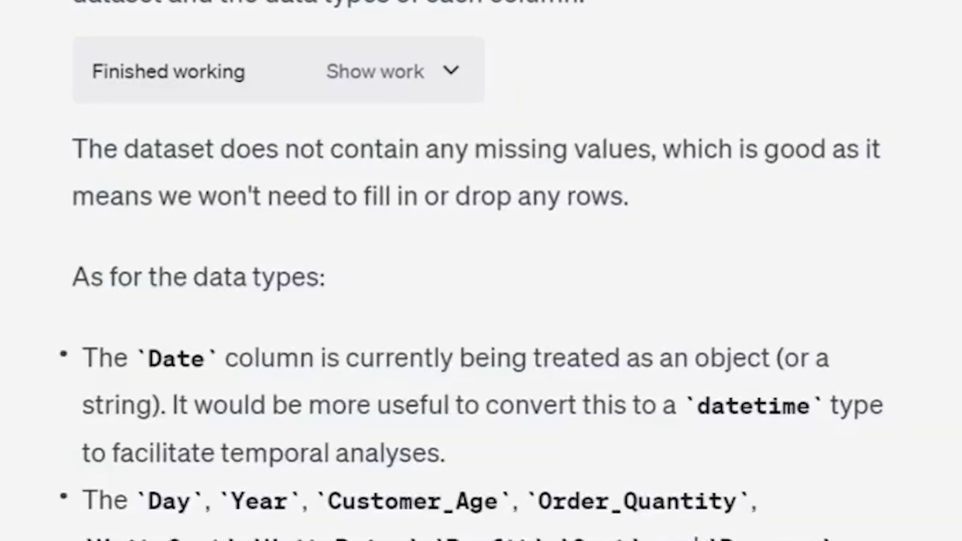
# - Scroll further, then show and hide the date conversion step's code
pyautogui.scroll(-5, 471, 271)
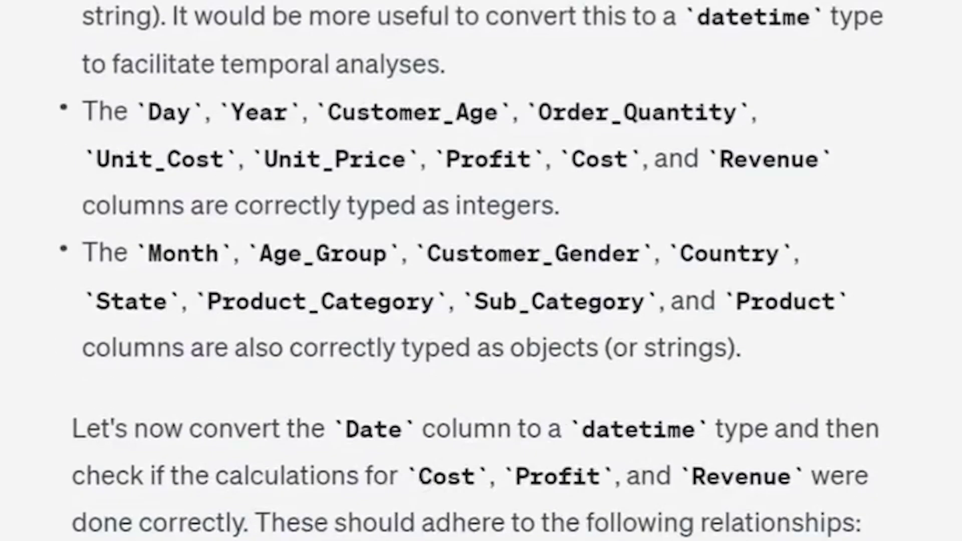
pyautogui.scroll(-4, 481, 270)
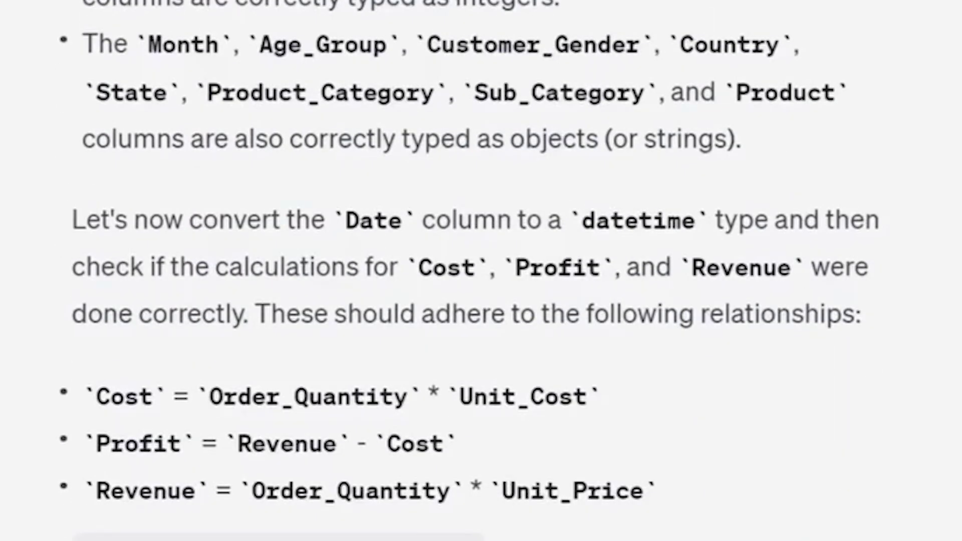
pyautogui.scroll(-10, 481, 270)
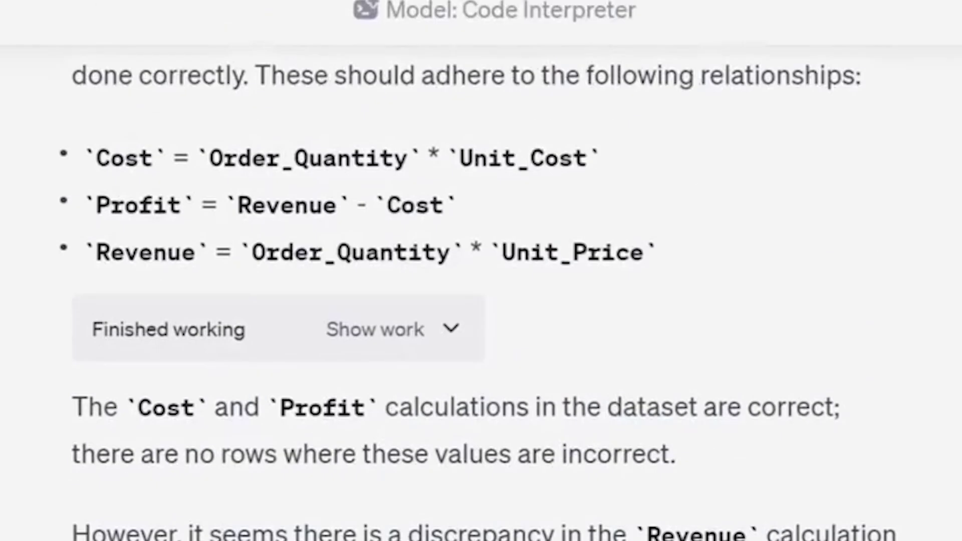
pyautogui.click(450, 331)
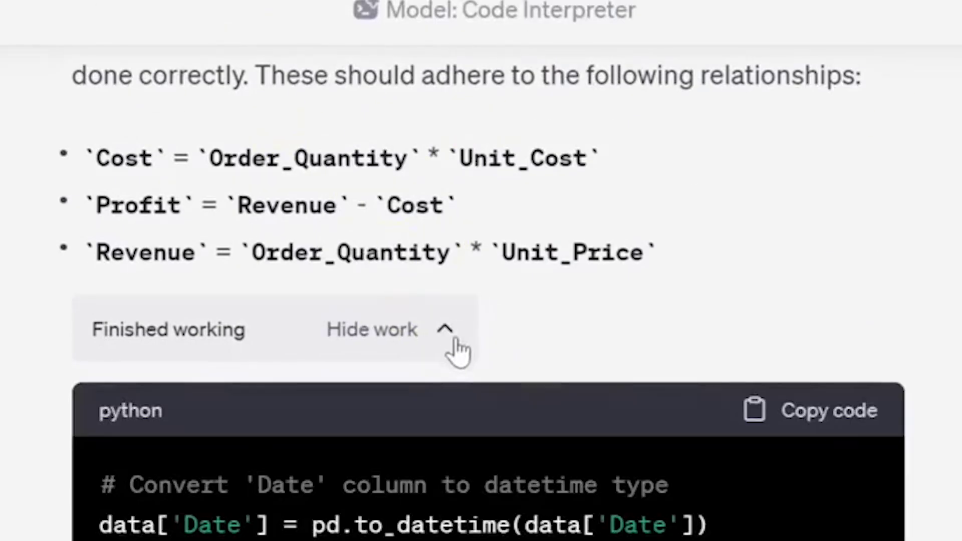
pyautogui.click(451, 339)
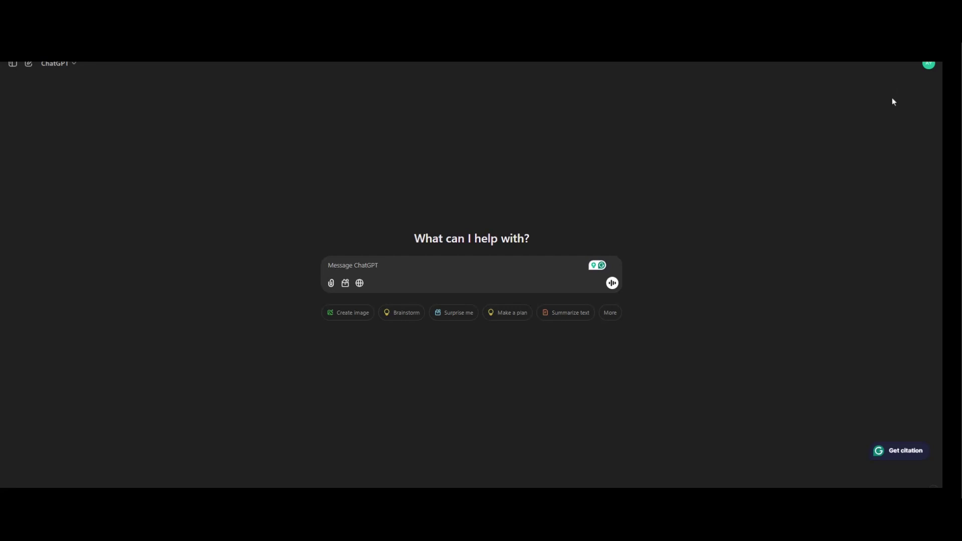
# - Attach GROUND FLOOR.pdf and paste the quantity-surveyor take-off prompt for the five substructure items
pyautogui.click(331, 283)
pyautogui.click(368, 329)
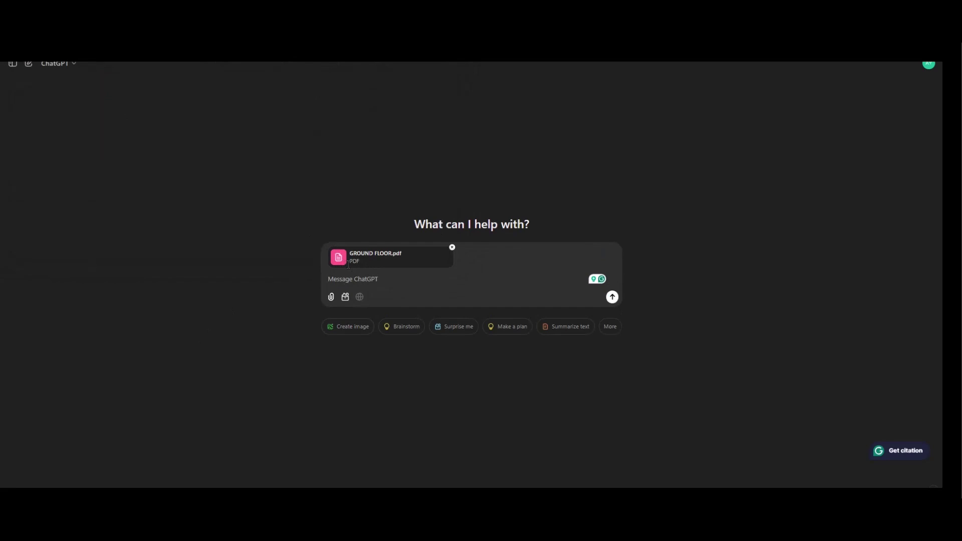
pyautogui.click(358, 281)
pyautogui.write("Hi, ChatGPT, assuming you are a quantity surveyor with 10 years' experience of the construction industry knowledge. Using the attached file. Kindly take-off for the substructural work items for the file and making assumptions where necessary. Present your outcome on a taking-off sheet. Using the taking-off sheet format and show workings. Take off for the following item of work under substructure • Site clearance • Trench excavation with a net depth of 0.80m • blockwork in foundation with a height of 0.90m • fabric mesh as reinforcement for concrete floor slab • Concrete floor slab 0.15m thick")
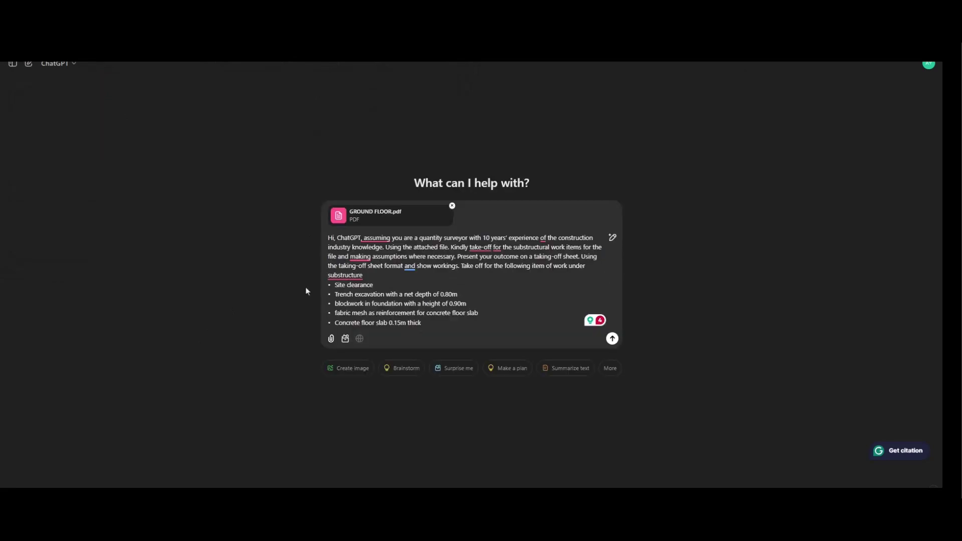
pyautogui.moveTo(359, 239)
# - Send the take-off request, review the taking-off sheet and assumptions, and paste the blockwork m2 correction
pyautogui.click(612, 340)
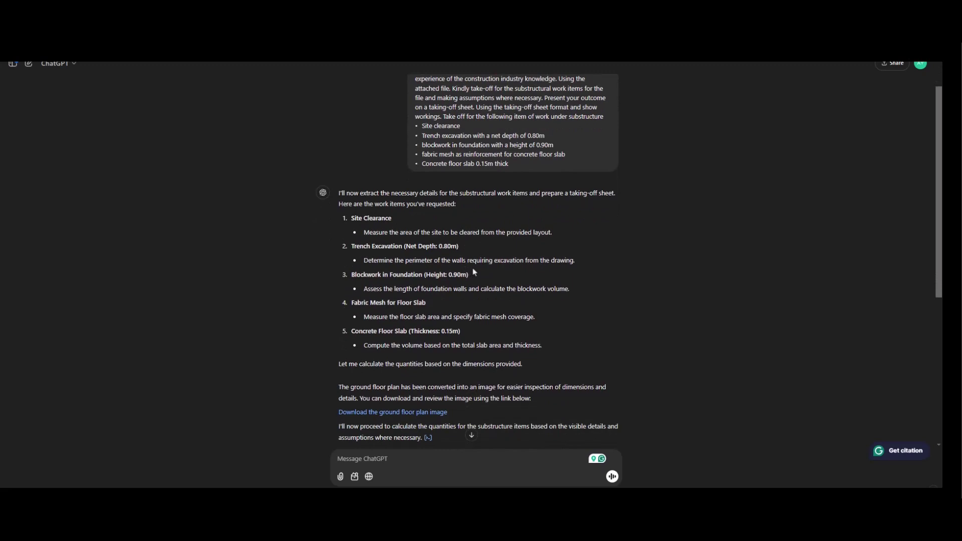
pyautogui.scroll(-3, 475, 272)
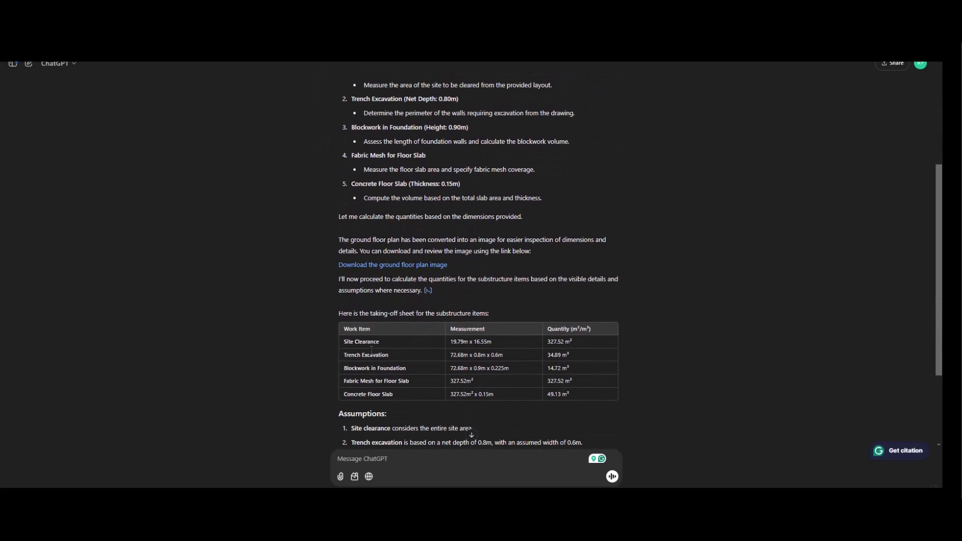
pyautogui.scroll(-2, 381, 340)
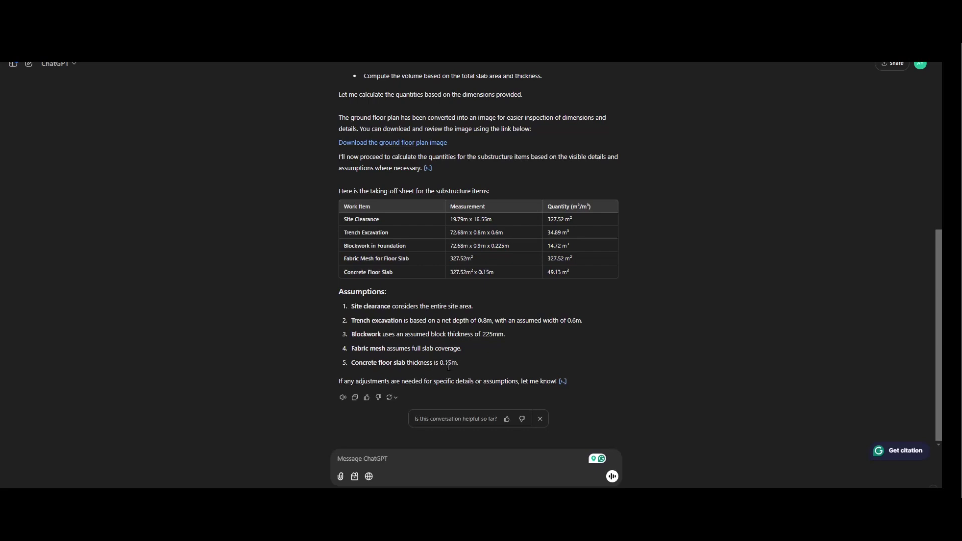
pyautogui.write('Hi ChatGPT, Blockwork in the foundation is measured in m2 and not m3. You can ignore the thickness for the calculations, and you did not show the  workings for each of the calculations')
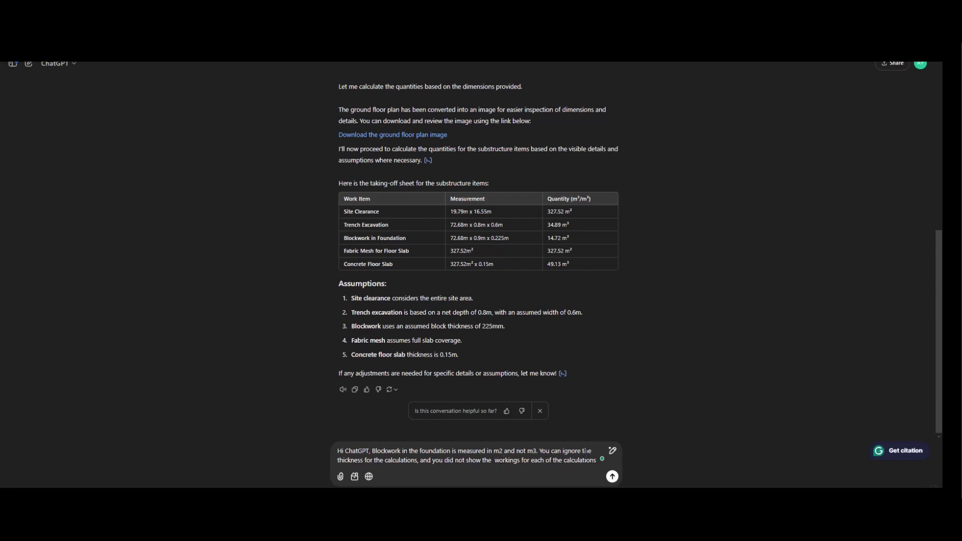
pyautogui.click(611, 476)
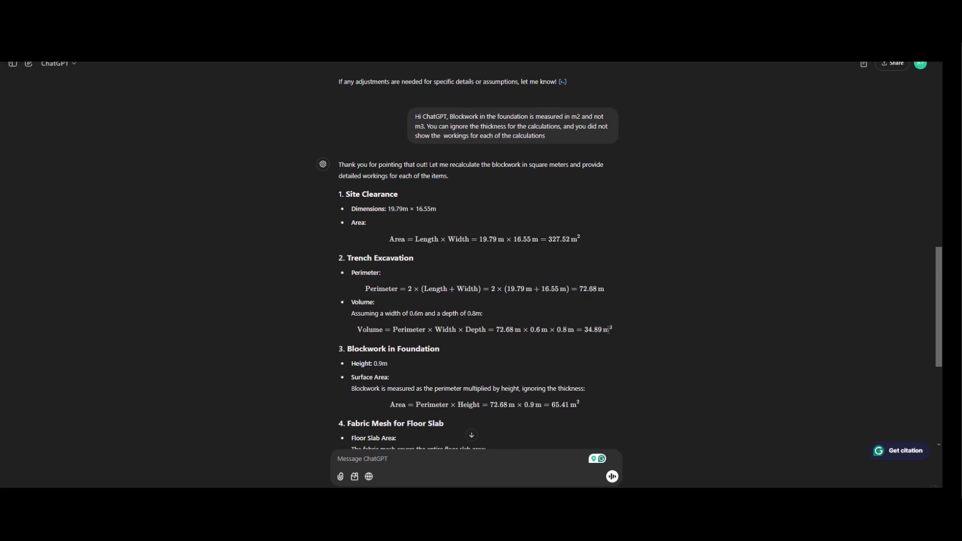
pyautogui.scroll(-1, 385, 355)
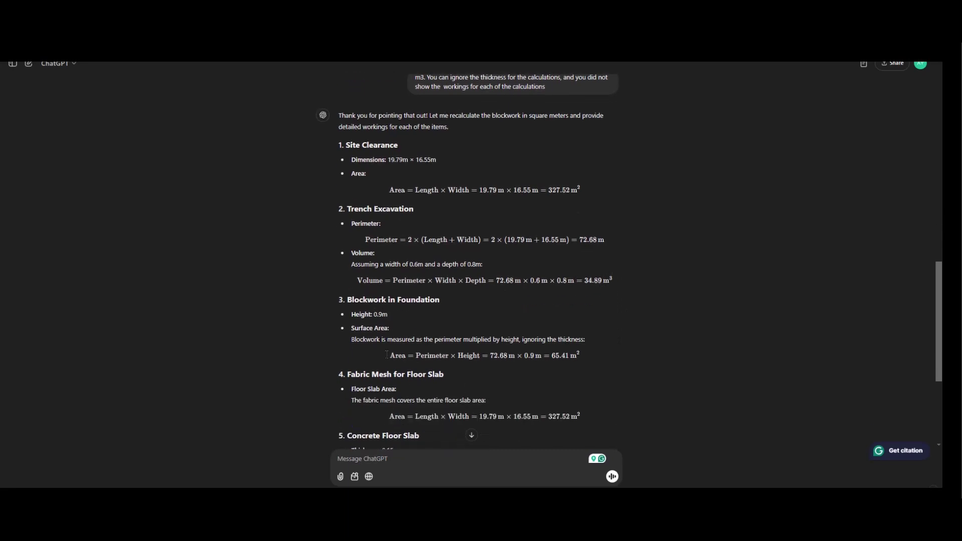
pyautogui.scroll(-2, 388, 357)
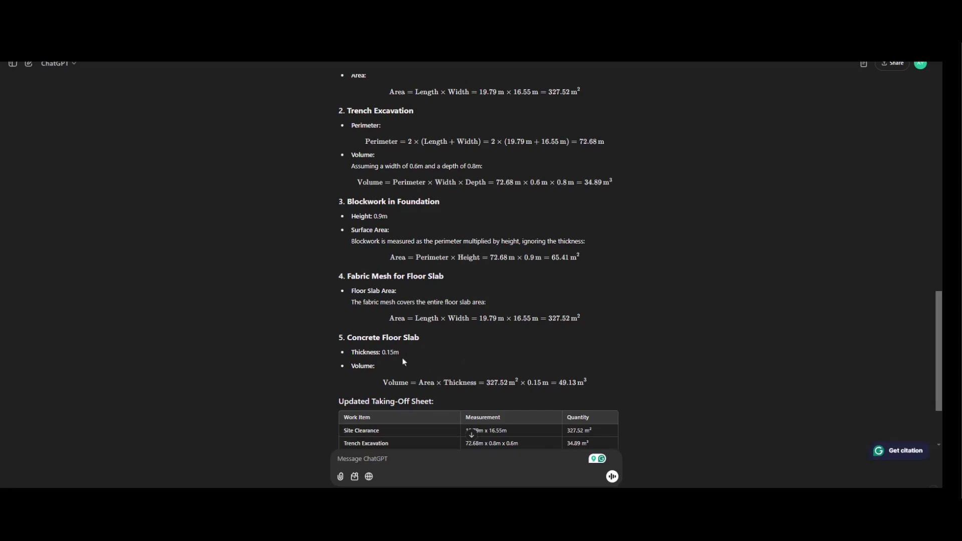
pyautogui.scroll(-2, 448, 364)
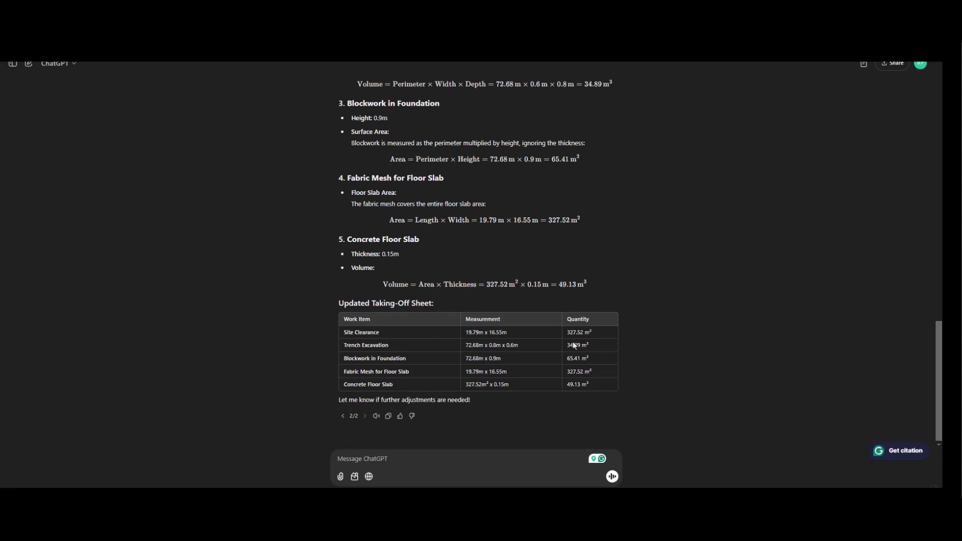
pyautogui.write('Calculate the unit rate for all the items of work calculated earlier, considering all the economic crises in Niger. Kindly give the outcome in the bill of quantities format Chatgpt, can you provide a detailed and comprehensive description of each work item on the bill, including mortar thickness, concrete grade and mix ratio, reinforcement sizes, and so on? Present your response in a BOQ format.')
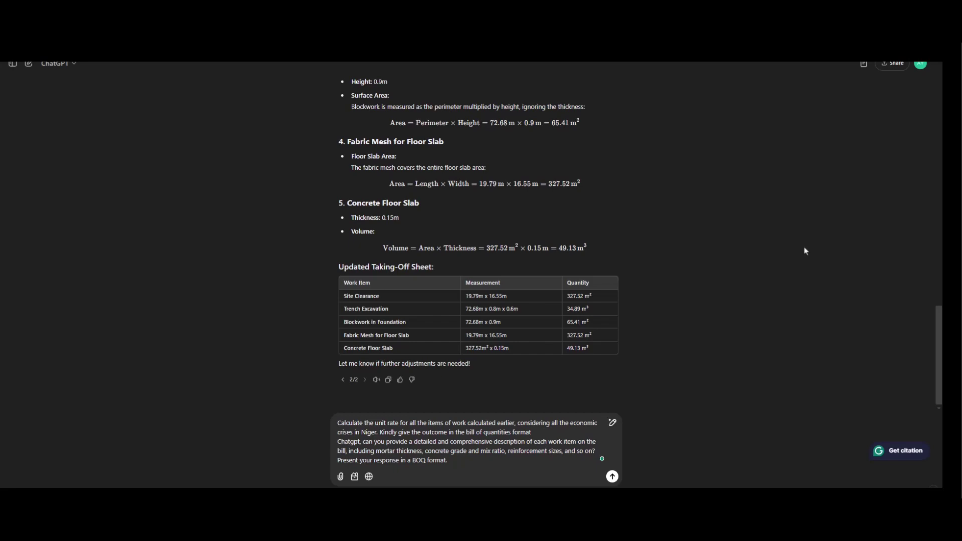
# - Correct 'Niger' to 'Nigeria' in the drafted unit-rate BOQ prompt
pyautogui.write('ia')
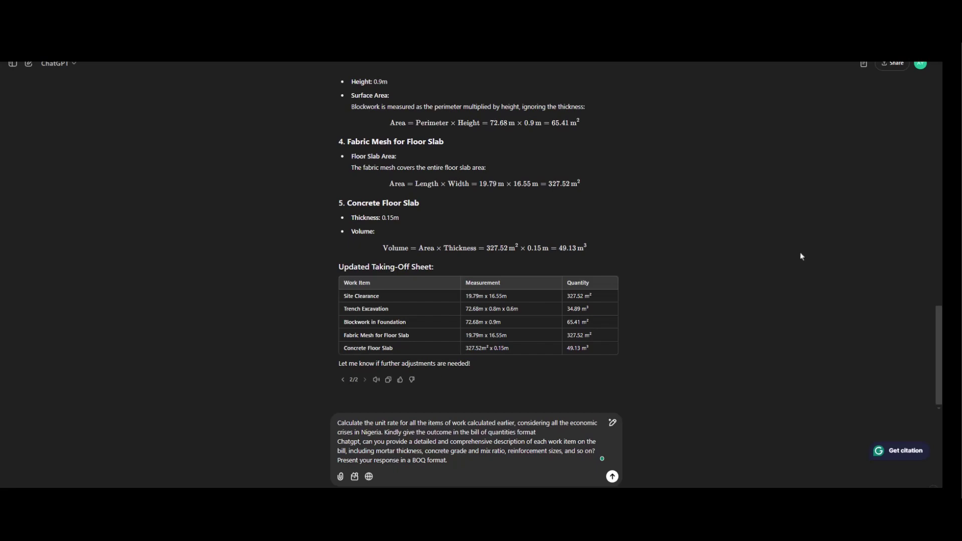
# - Send the unit-rate BOQ request and read down to the ₦3,819,033.18 total including 7.5% VAT
pyautogui.click(612, 477)
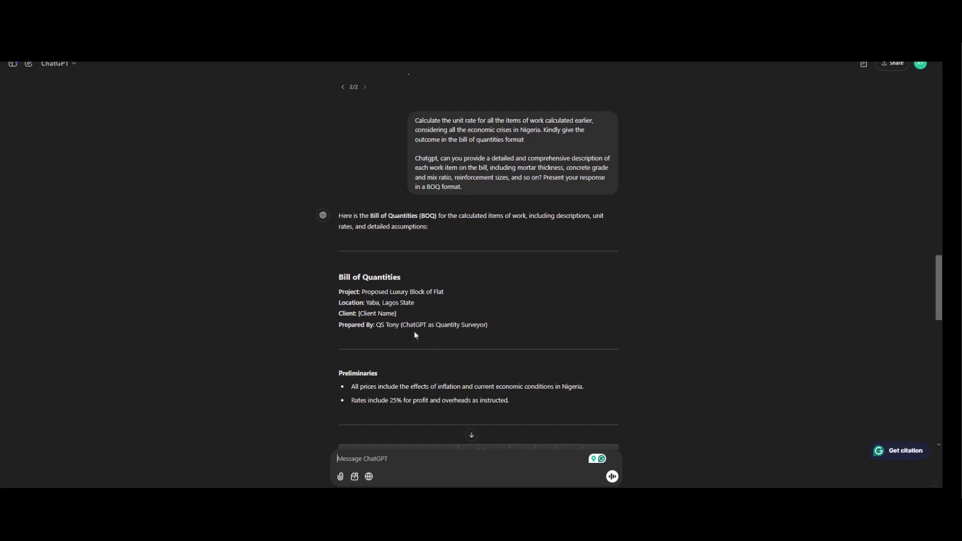
pyautogui.scroll(-2, 396, 365)
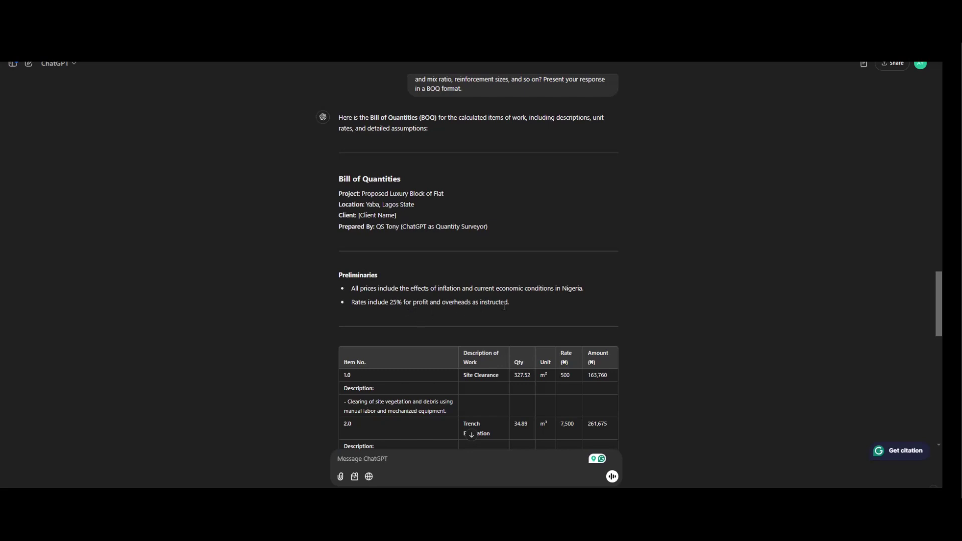
pyautogui.scroll(-1, 520, 311)
pyautogui.scroll(-3, 520, 311)
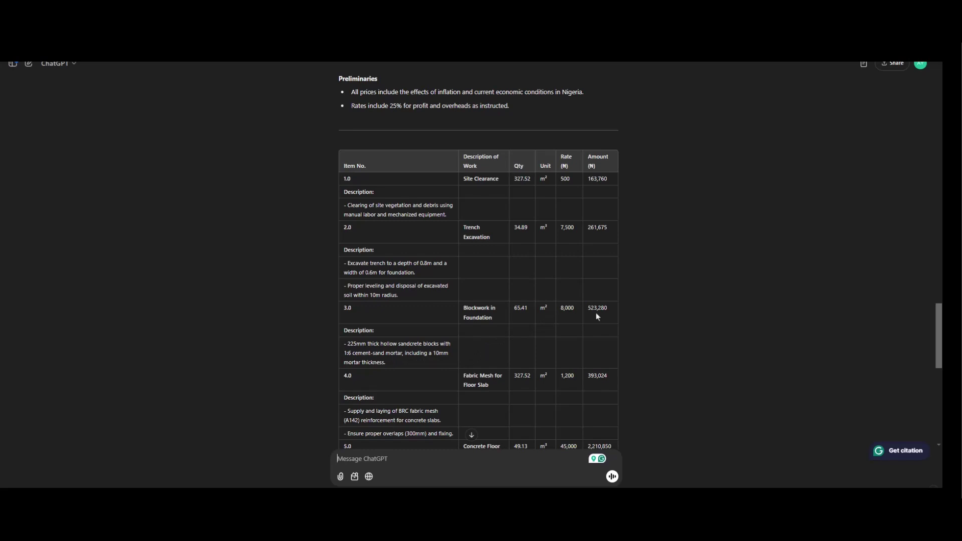
pyautogui.scroll(-2, 597, 316)
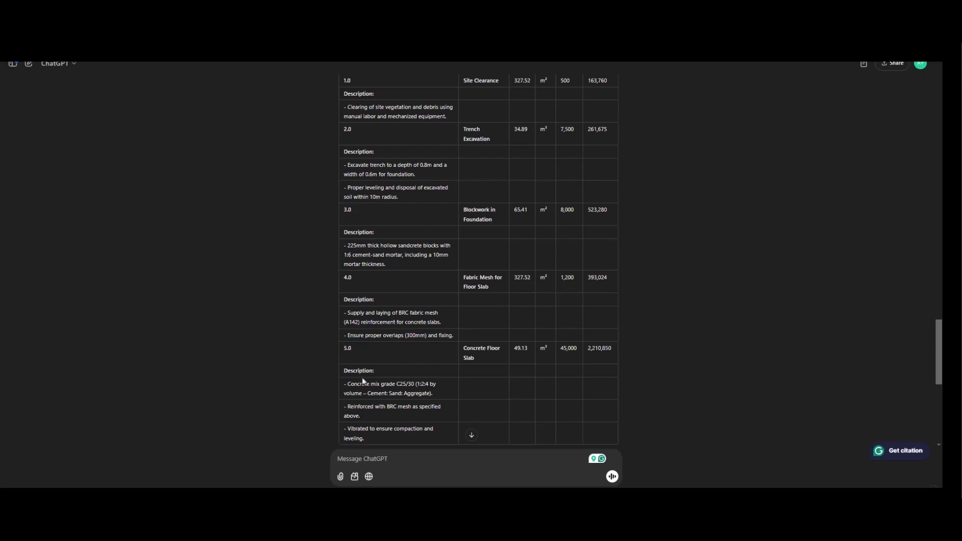
pyautogui.scroll(-1, 361, 382)
pyautogui.scroll(-1, 359, 382)
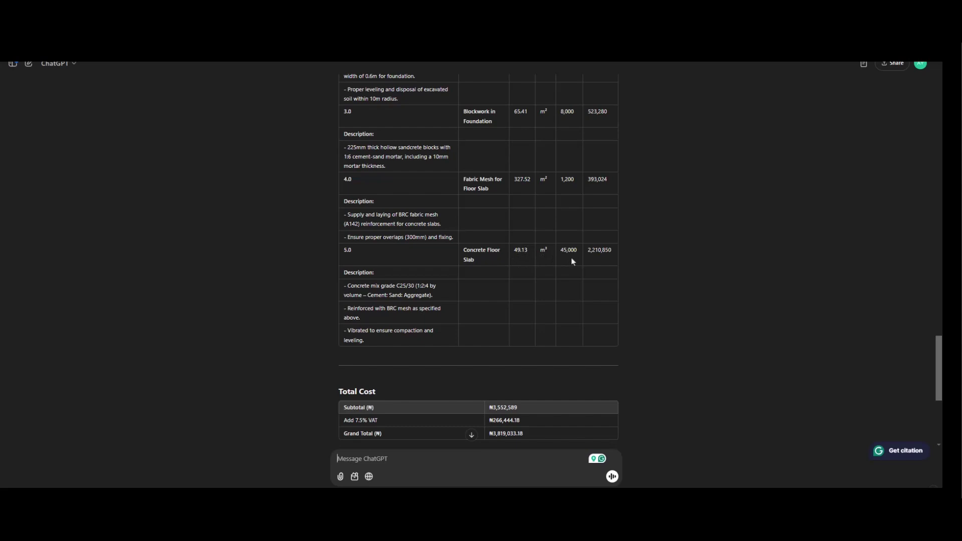
pyautogui.scroll(-2, 573, 261)
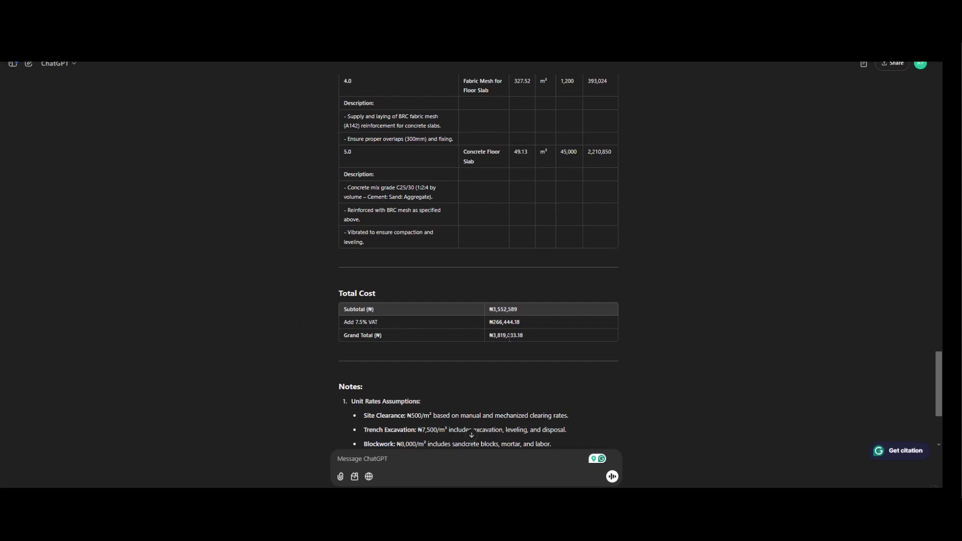
pyautogui.scroll(-2, 516, 337)
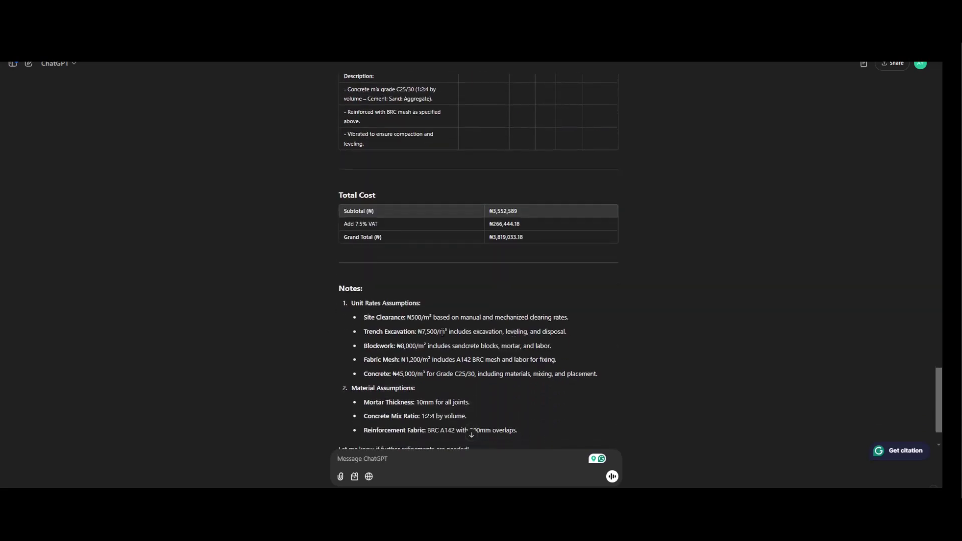
pyautogui.scroll(-1, 348, 309)
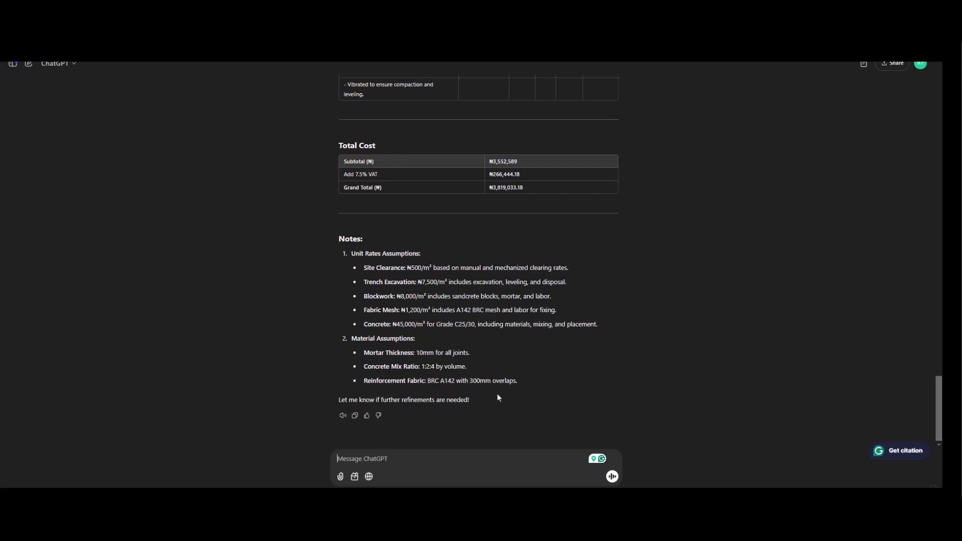
pyautogui.write('Can you show the workings of how you calculated the unit rates with all the parameters used Please focus on Ogbomosho as the proposed project location and add 25% profit and overhead')
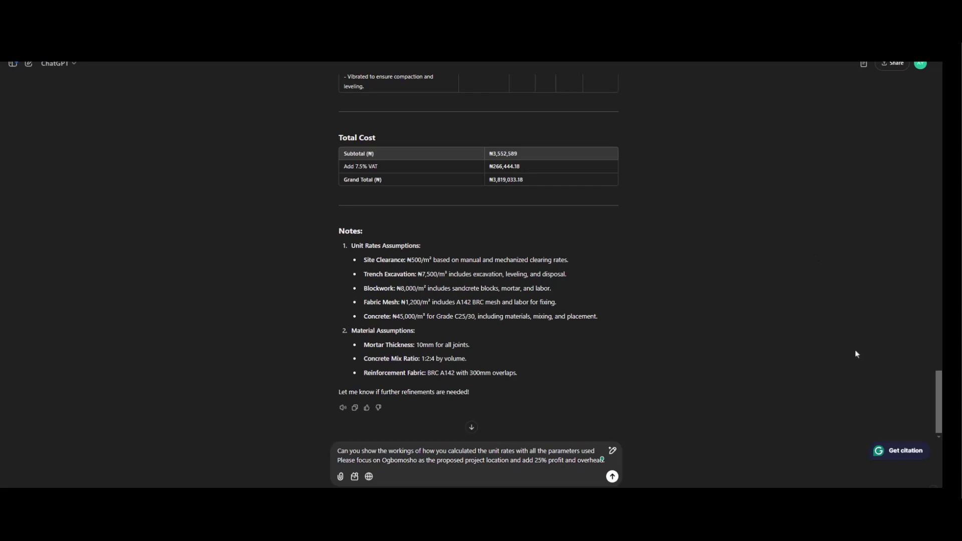
# - Send the request for Ogbomosho unit-rate workings with 25% profit and overhead
pyautogui.click(612, 476)
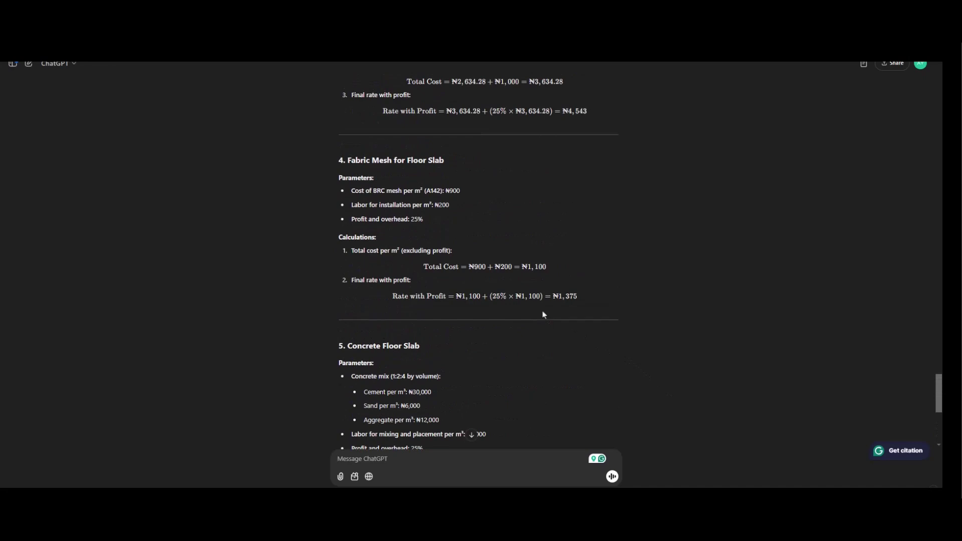
# - Review the Ogbomosho workings and updated BOQ rates, then send a Lagos vs Ogbomosho comparison request
pyautogui.scroll(10, 543, 314)
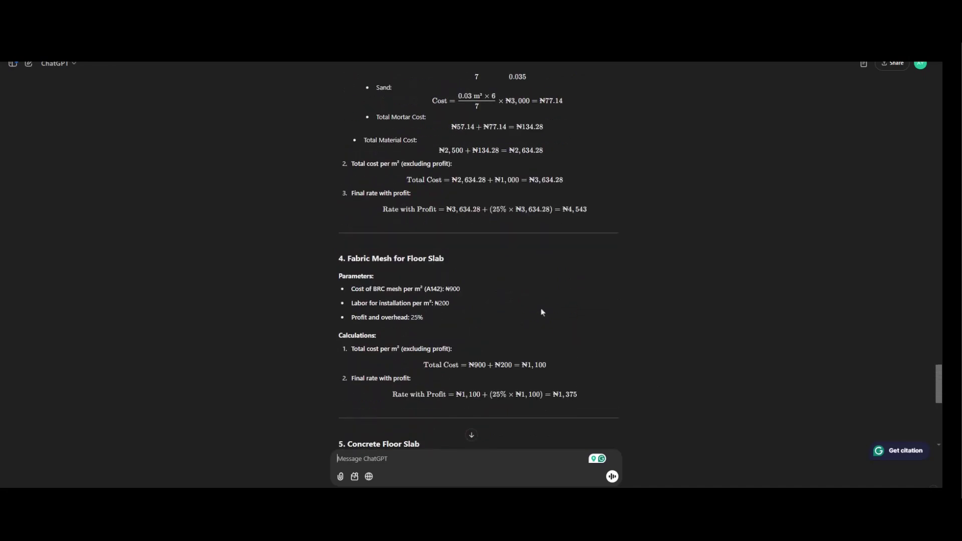
pyautogui.scroll(10, 541, 311)
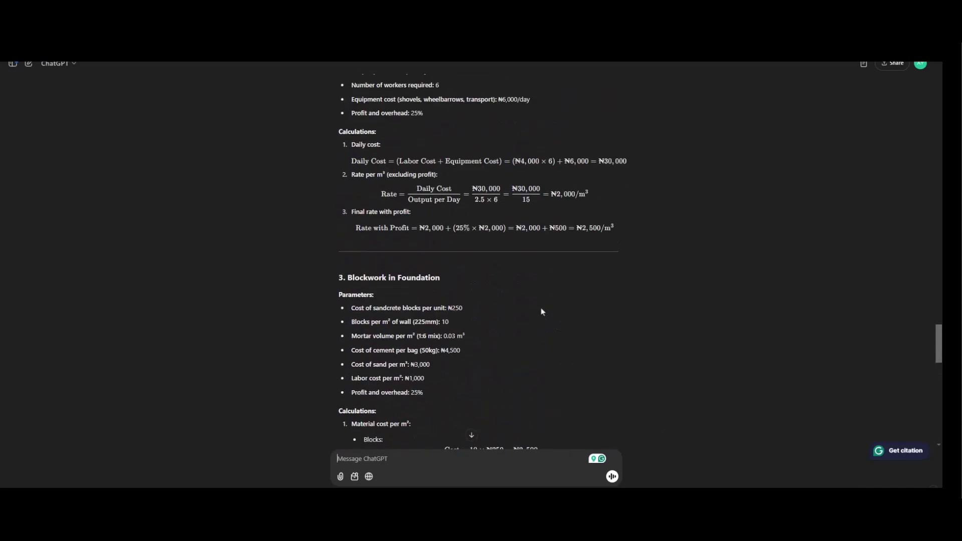
pyautogui.scroll(1, 514, 292)
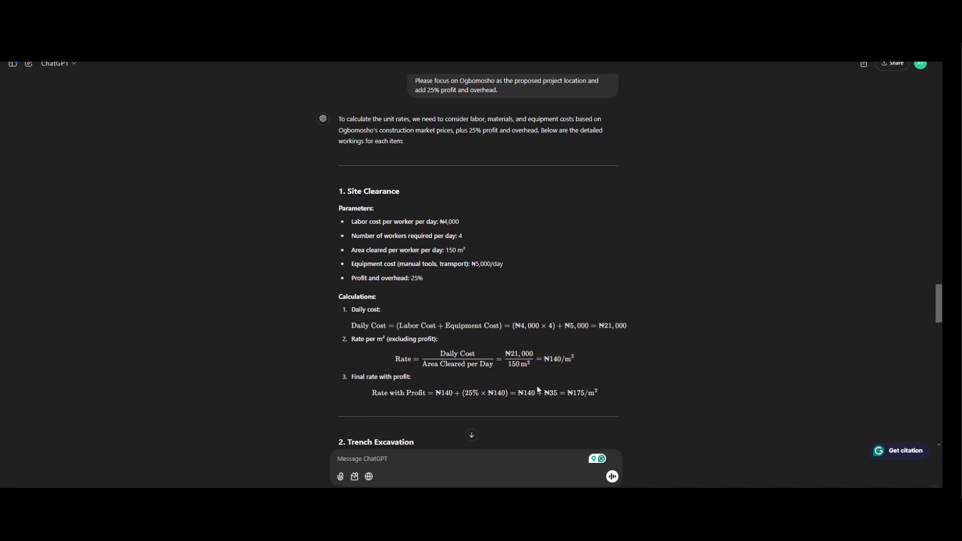
pyautogui.scroll(-5, 486, 375)
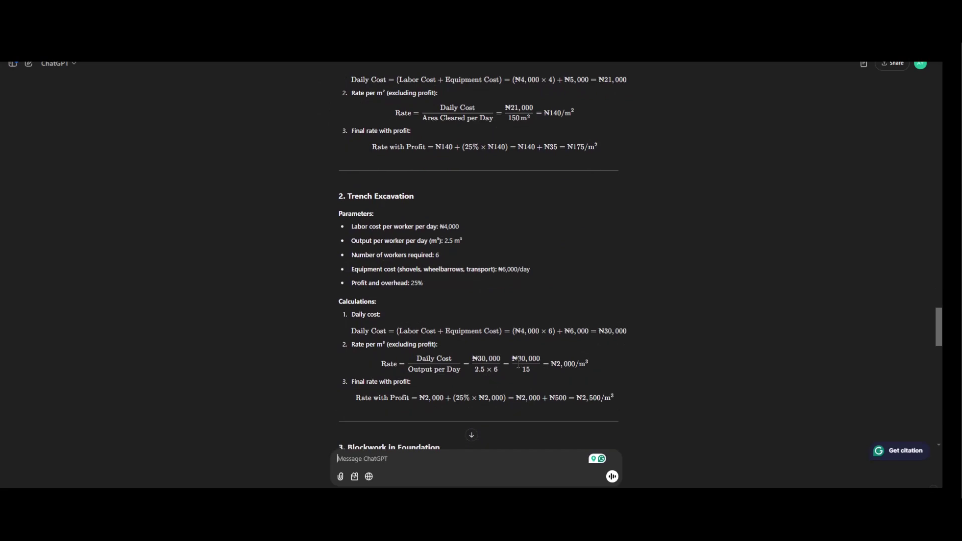
pyautogui.scroll(-15, 436, 416)
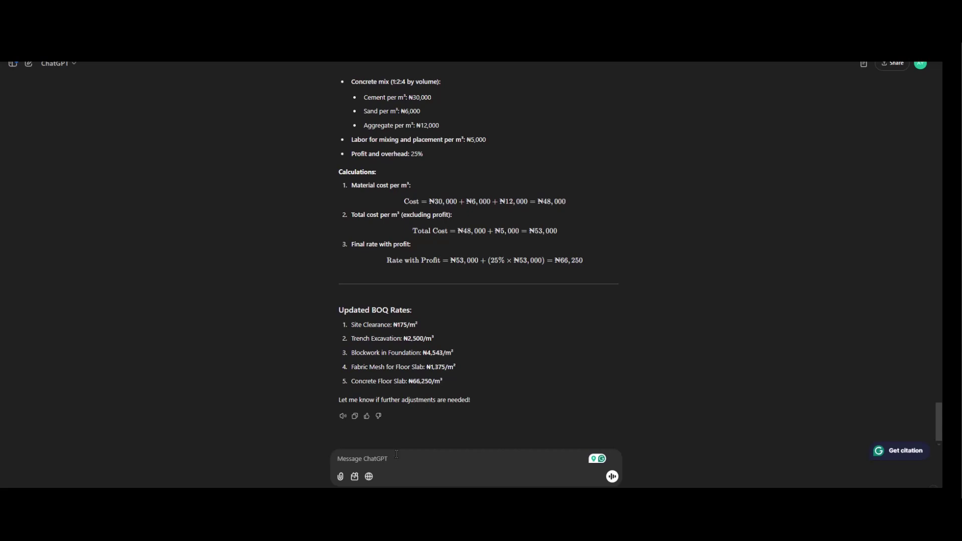
pyautogui.write('Finally, ChatGPT, can you please compare the two locations and state your observations in a tabular format')
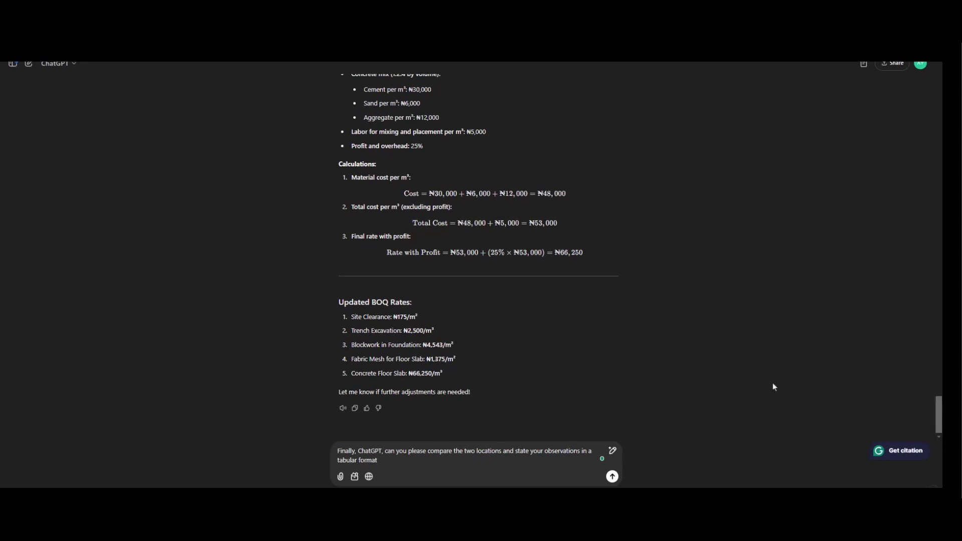
pyautogui.click(612, 477)
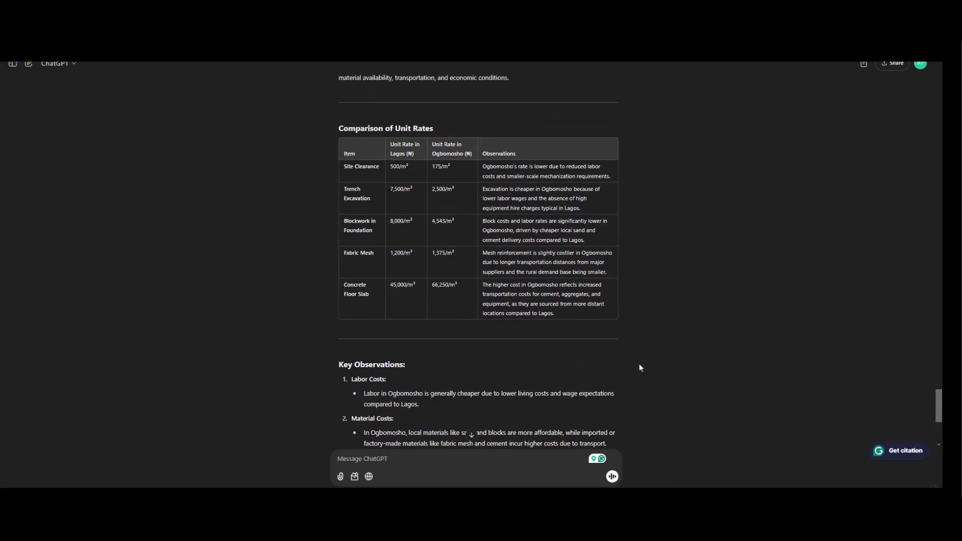
# - Read the comparison table down to the five Key Observations on labor, materials, equipment, transport and scale
pyautogui.scroll(2, 638, 368)
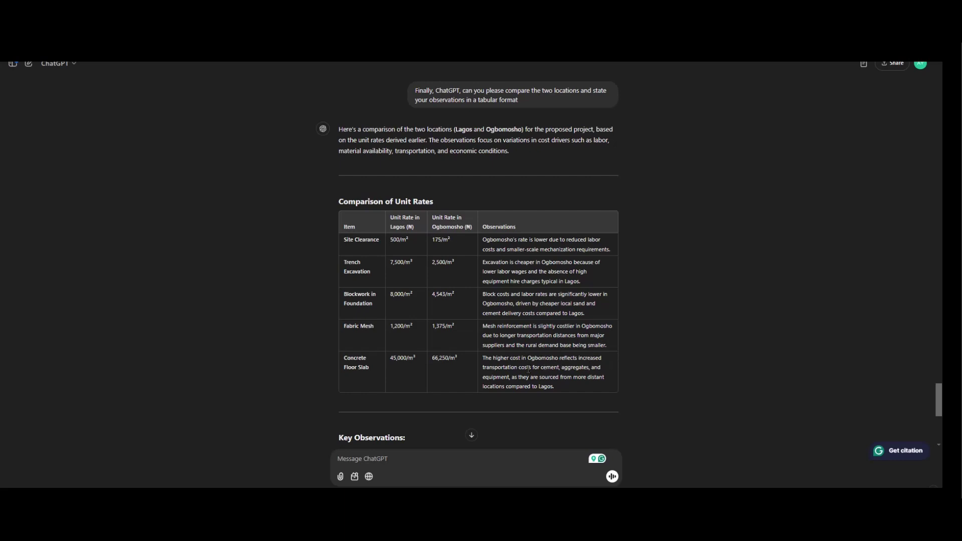
pyautogui.scroll(-5, 561, 335)
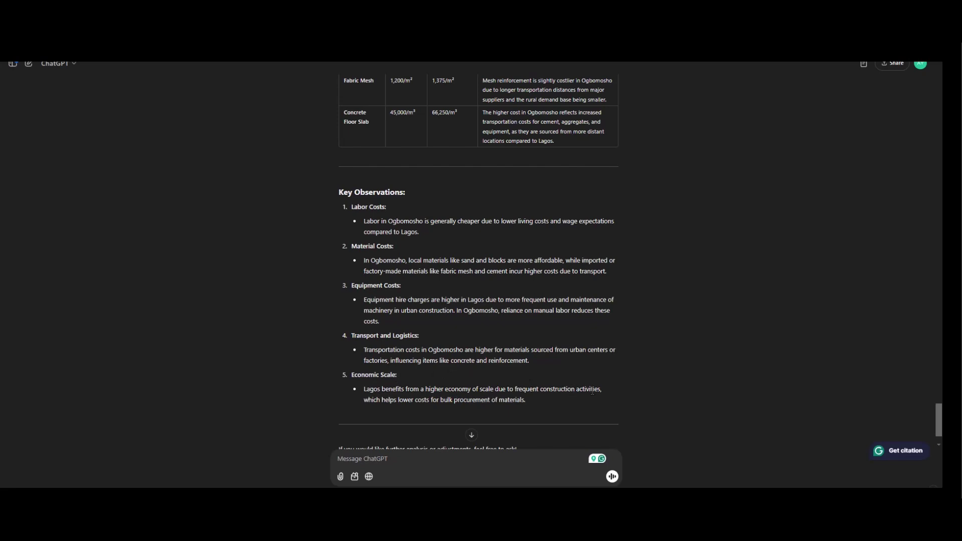
pyautogui.scroll(-1, 441, 399)
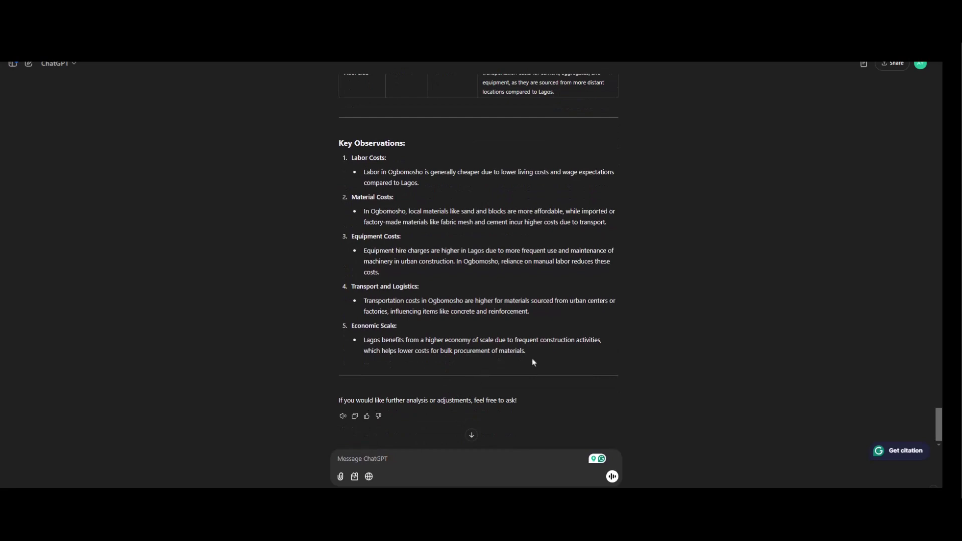
pyautogui.scroll(2, 526, 355)
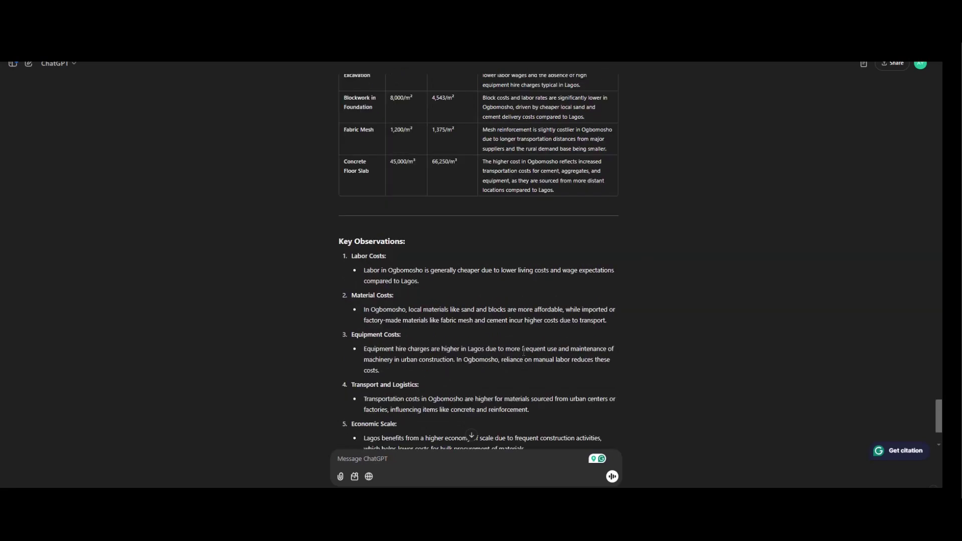